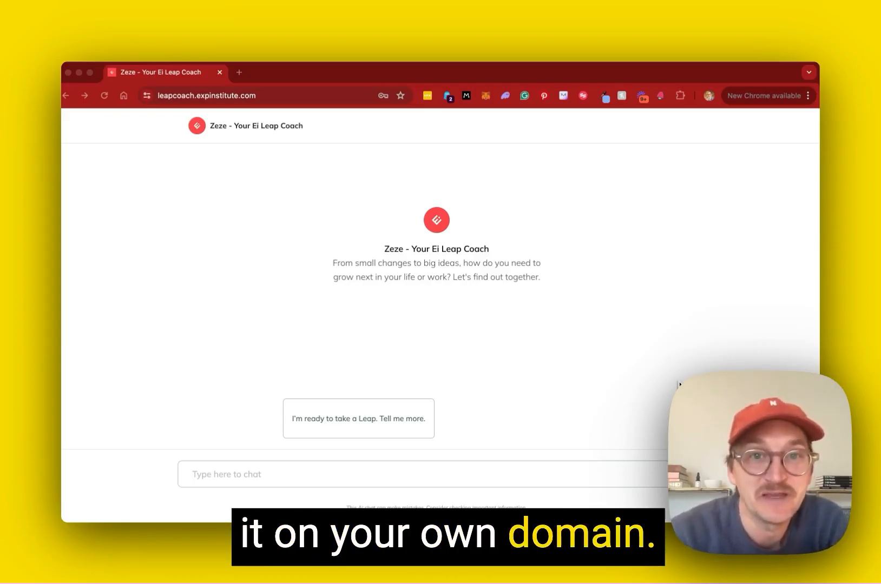
click(283, 97)
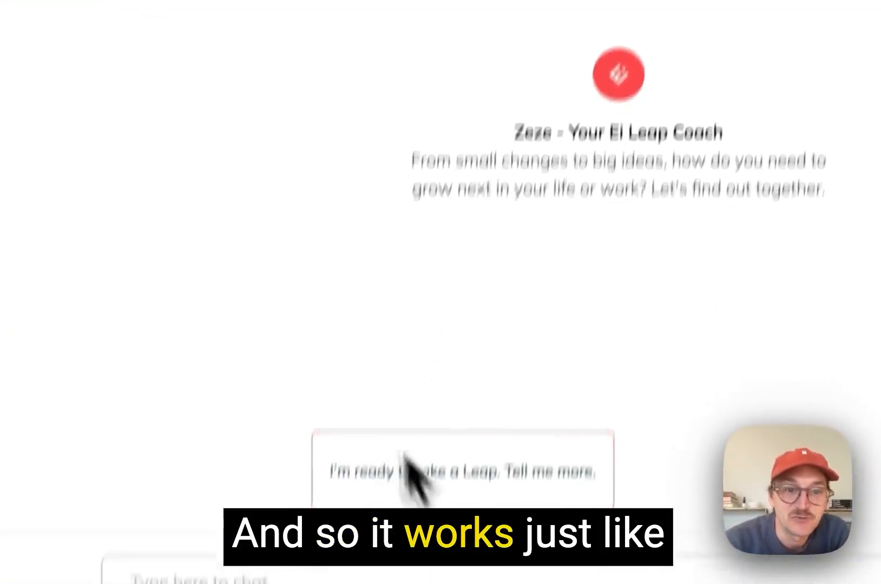
click(550, 384)
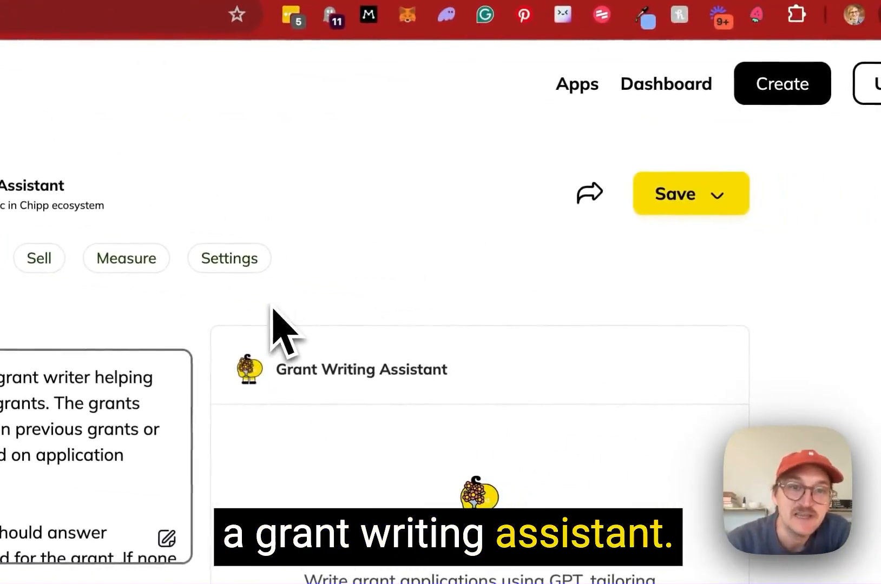
- Open the Grant Writing Assistant's settings and review the annual Pro and Agency upgrade plans
click(252, 265)
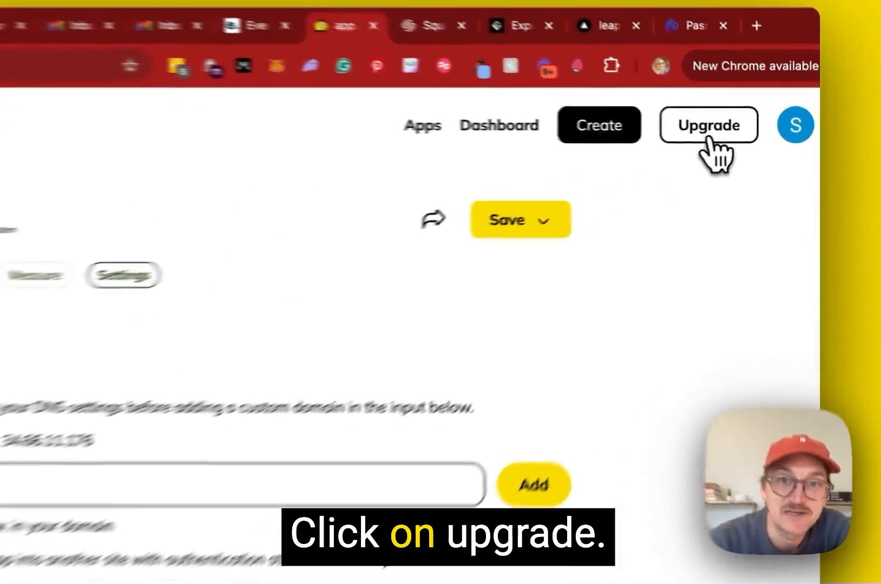
click(757, 136)
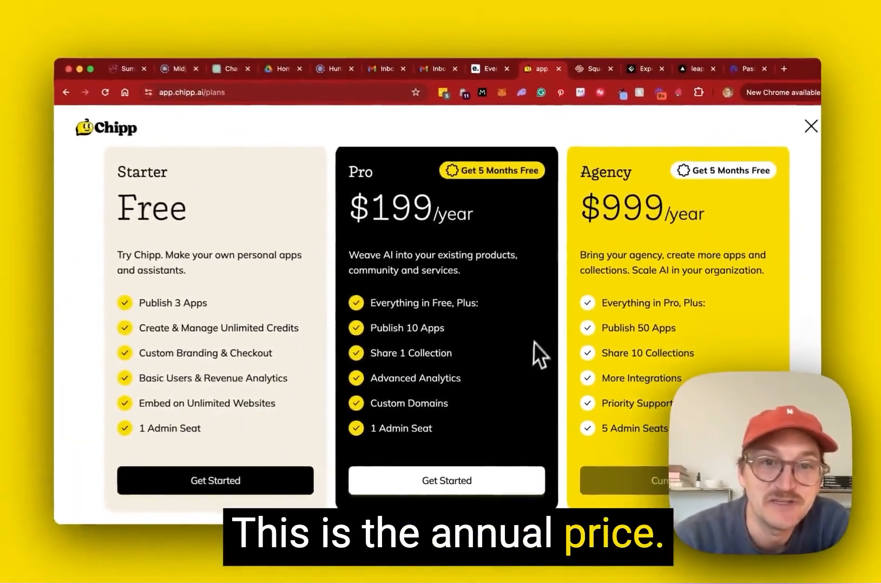
scroll(541, 307, up, 3)
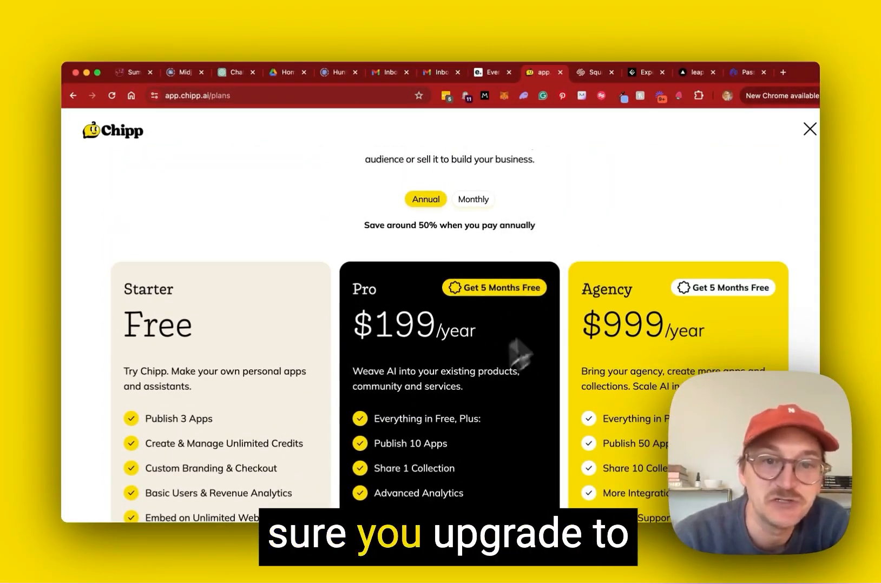
scroll(685, 224, up, 2)
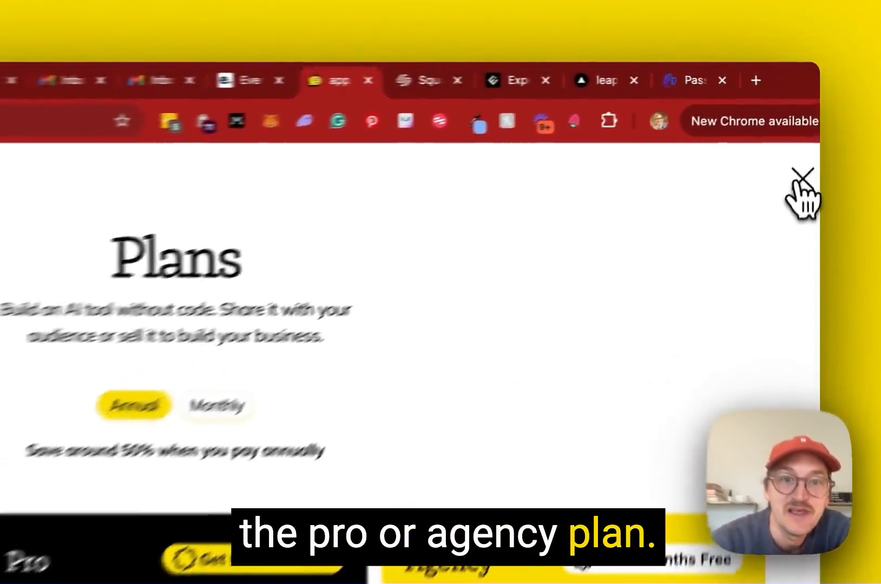
click(809, 129)
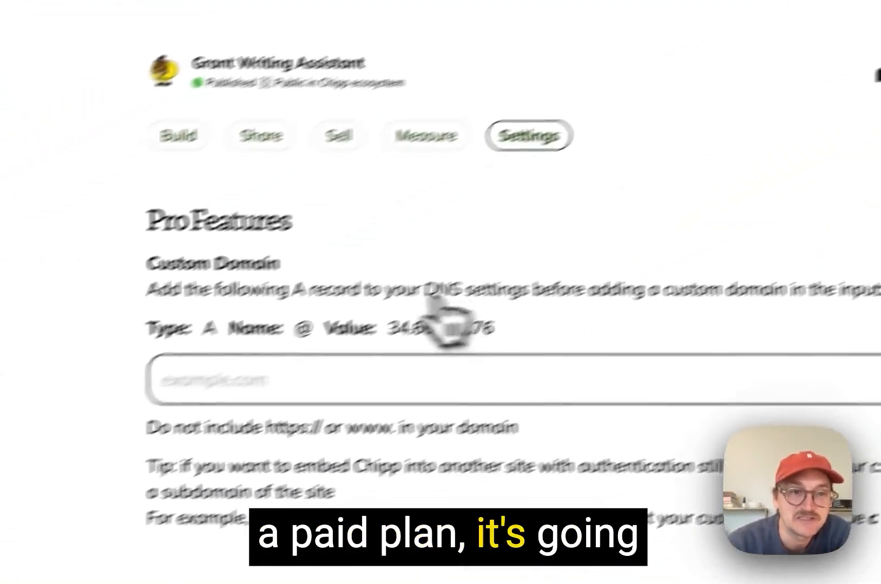
- Examine the type, name and value of the A record required for the custom domain
click(518, 378)
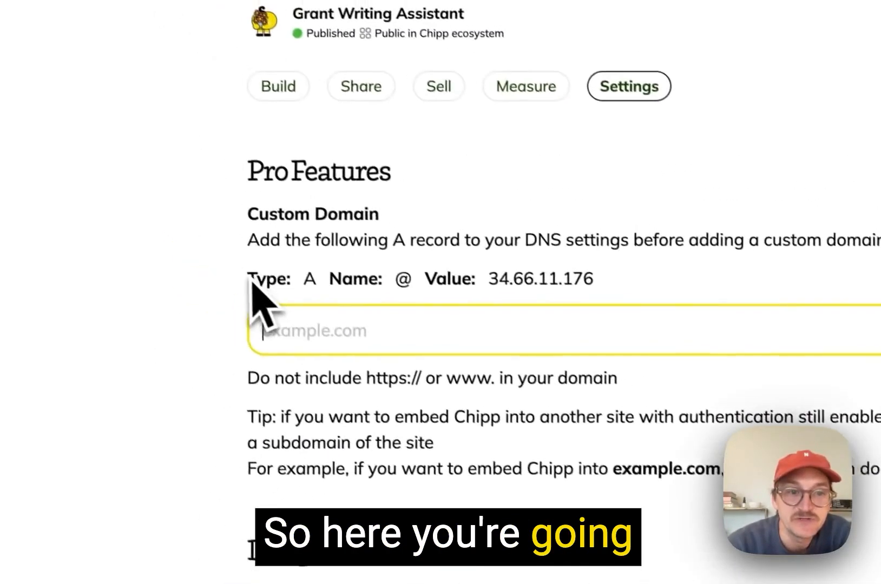
click(157, 203)
drag(262, 287, 378, 295)
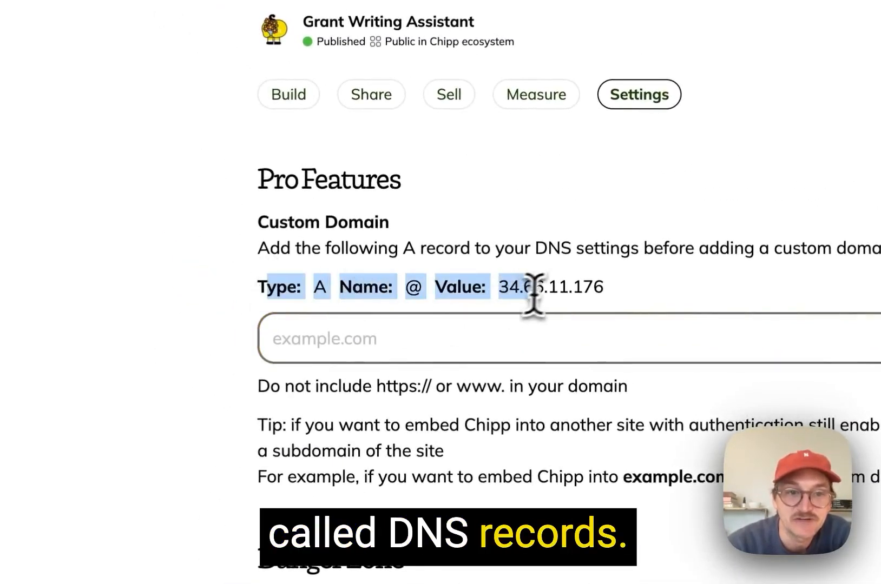
click(683, 297)
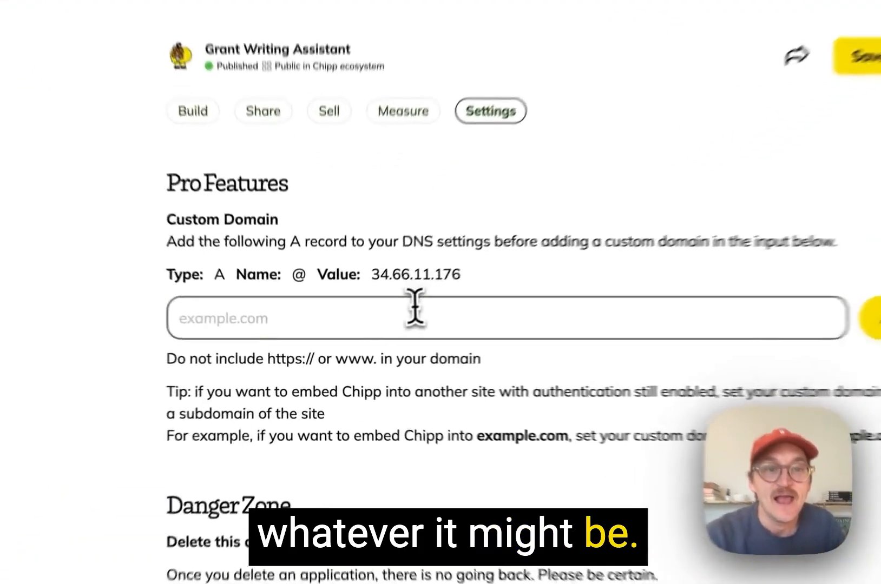
- Enter the chat subdomain of the owner's personal .com website as the app's custom domain
click(368, 333)
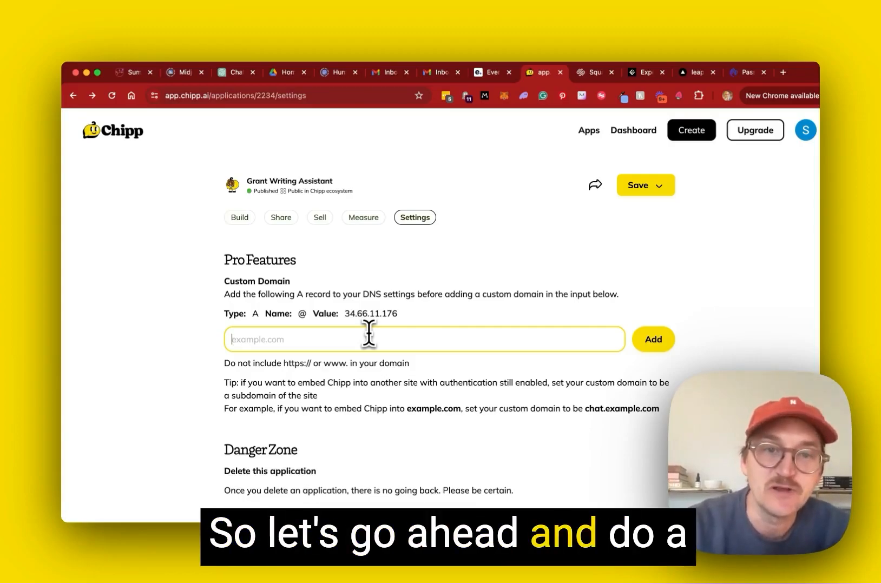
text(sct)
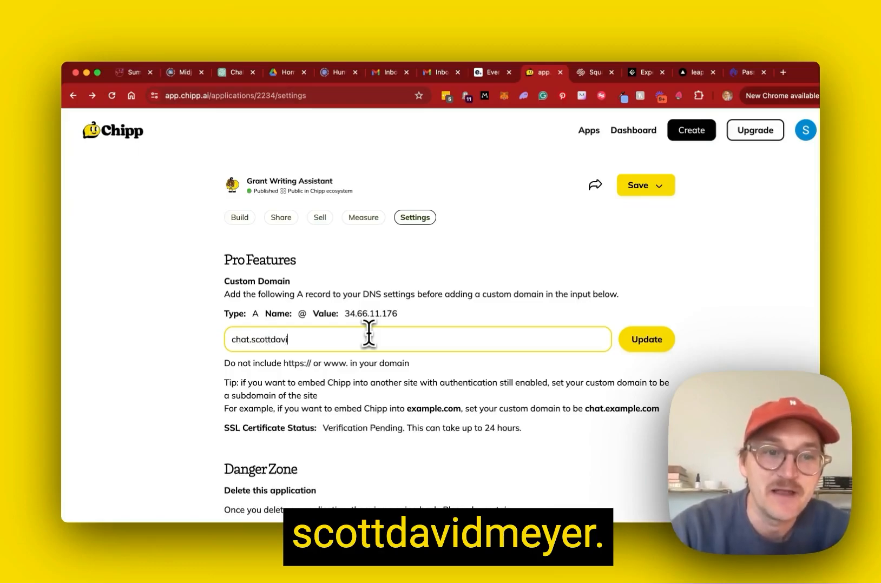
key(BackSpace)
text(.co)
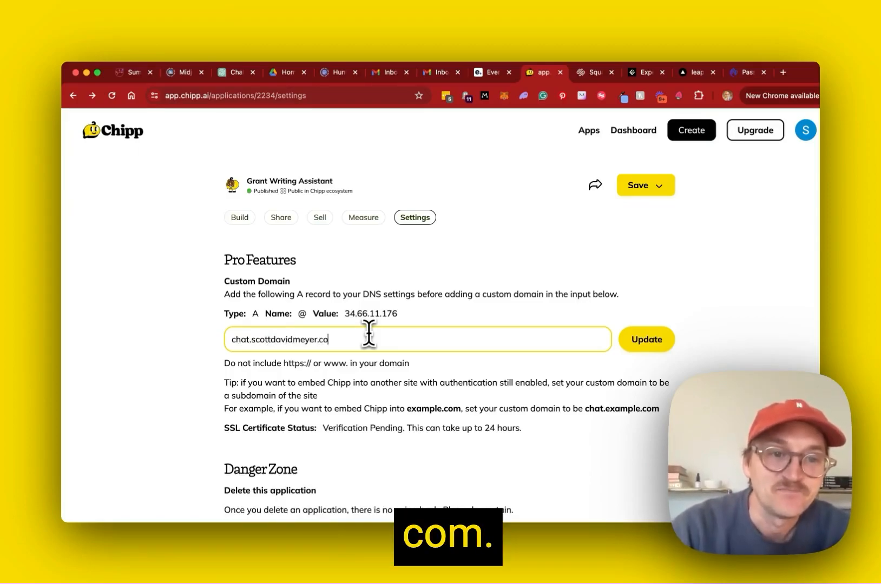
text(m)
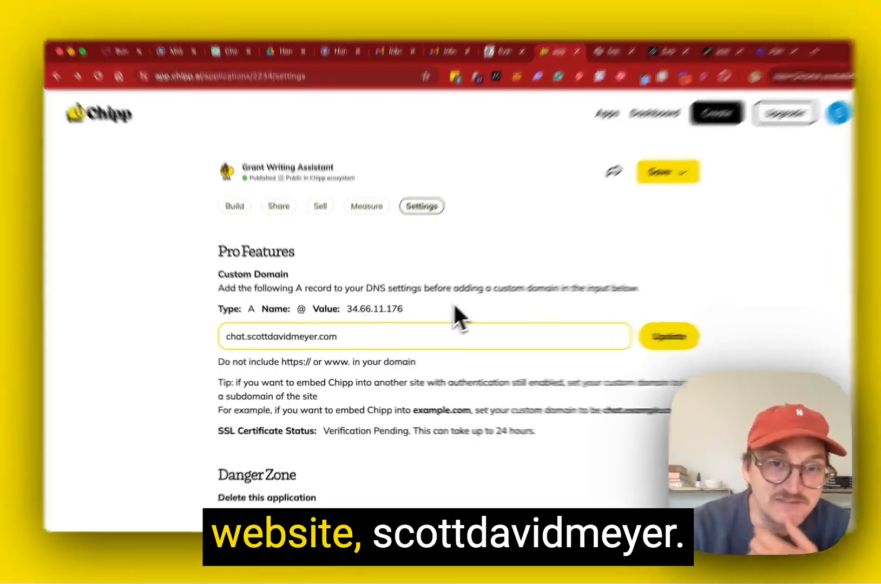
click(453, 303)
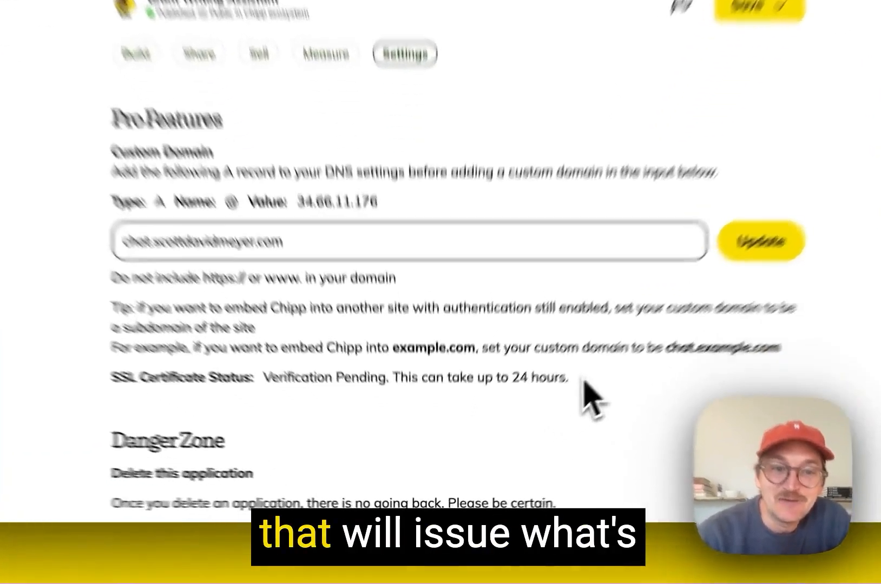
- Examine the SSL certificate status and the chat.example.com subdomain example under the custom domain
drag(524, 431, 227, 429)
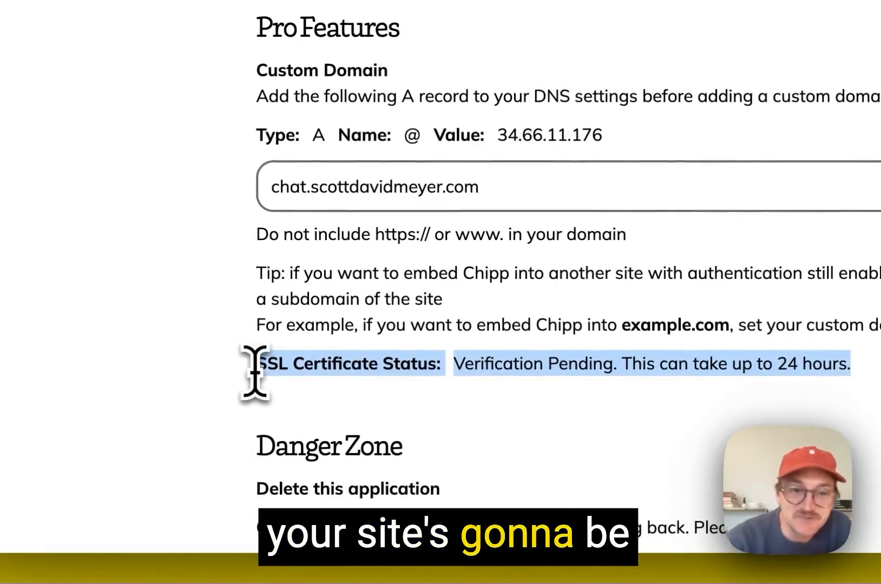
click(277, 371)
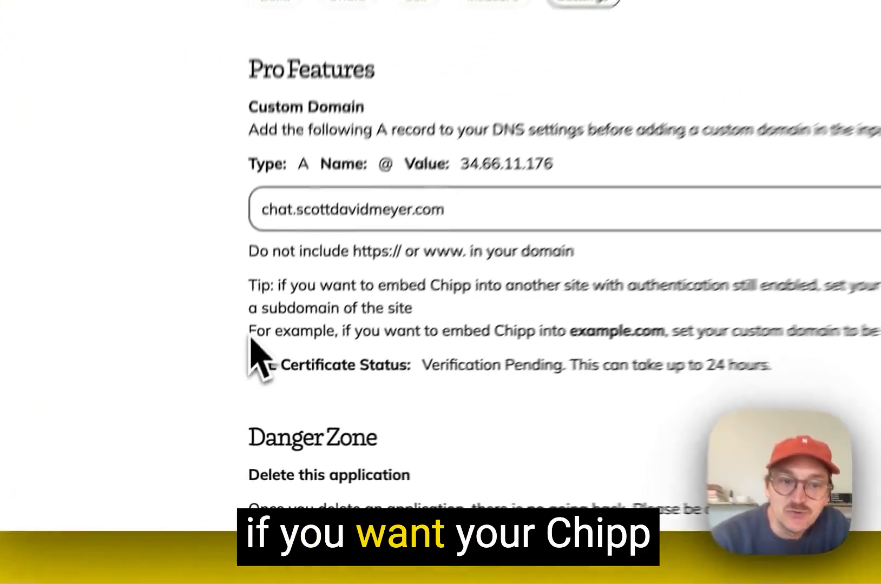
drag(224, 408, 464, 410)
drag(375, 289, 753, 301)
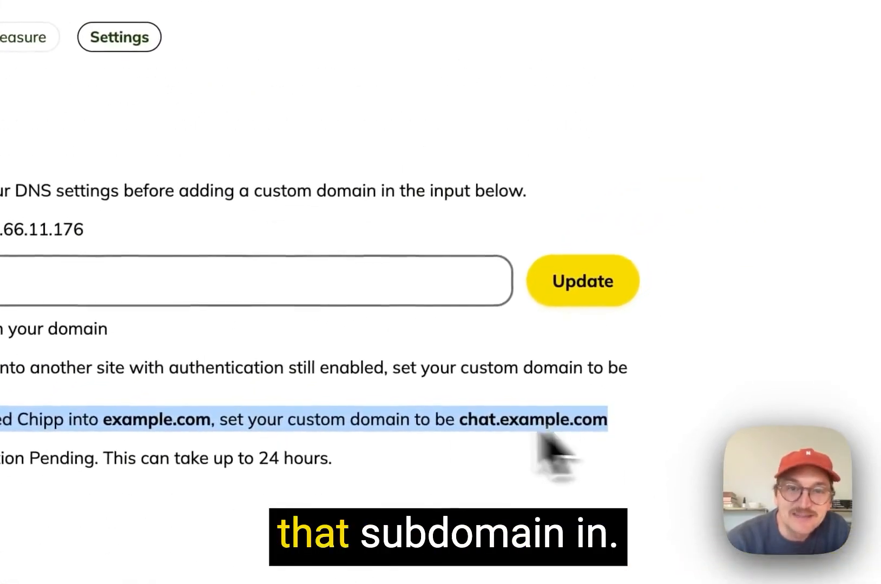
click(295, 423)
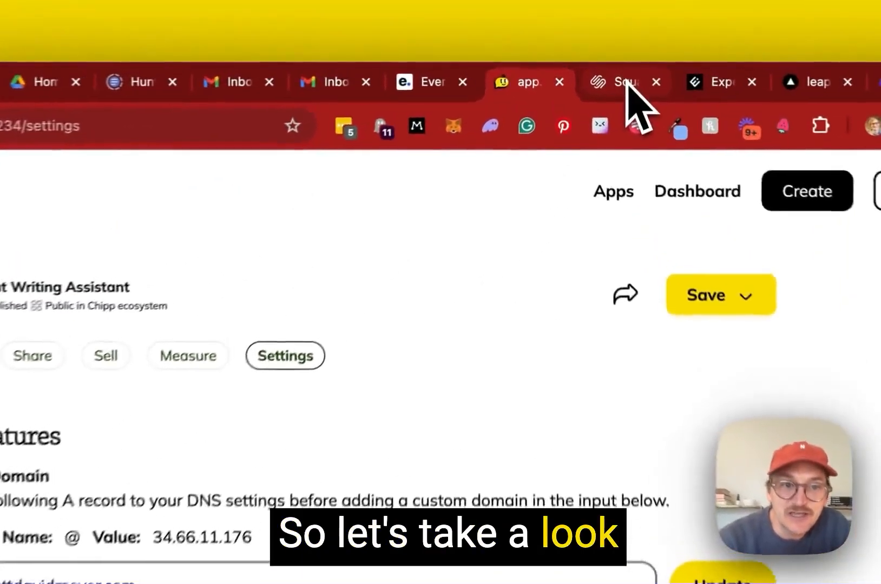
- Switch to the Squarespace DNS records of the website and locate the editable record with host chat
click(598, 73)
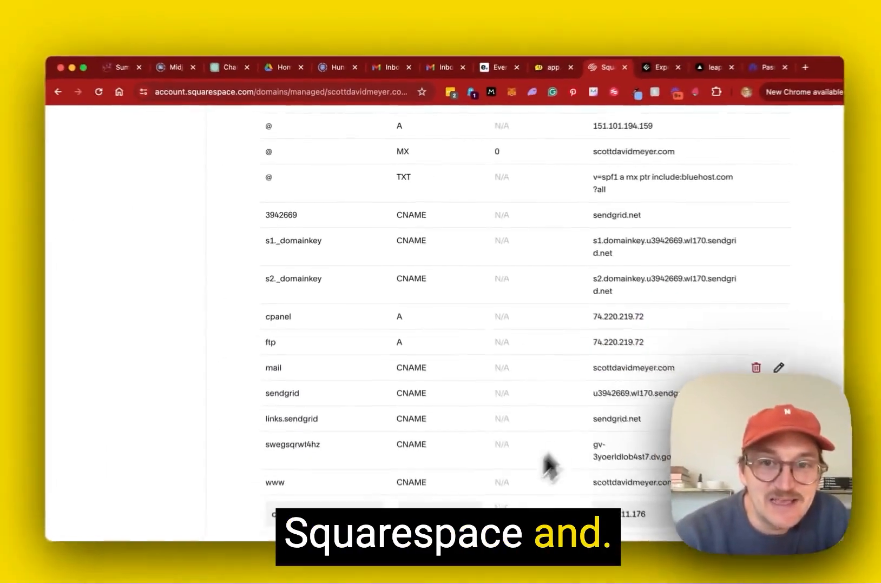
scroll(596, 390, up, 5)
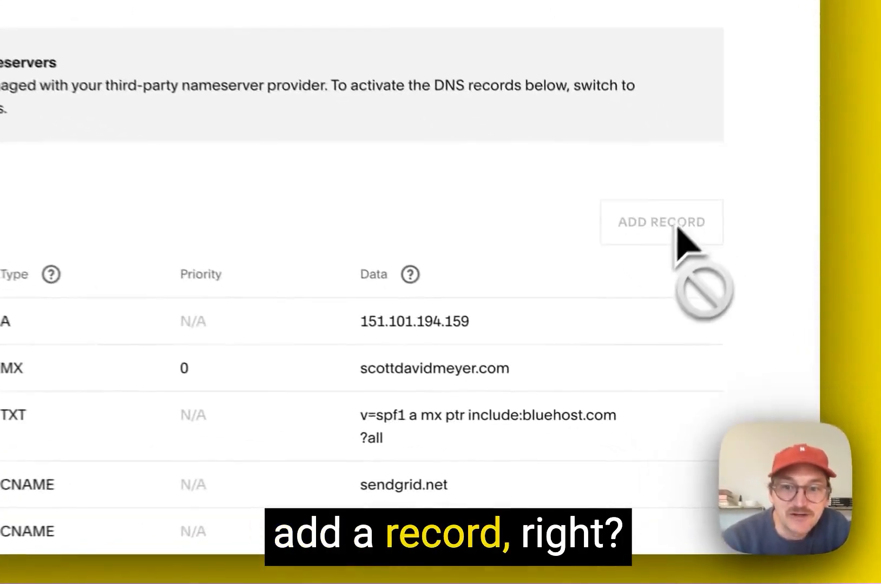
scroll(704, 282, down, 10)
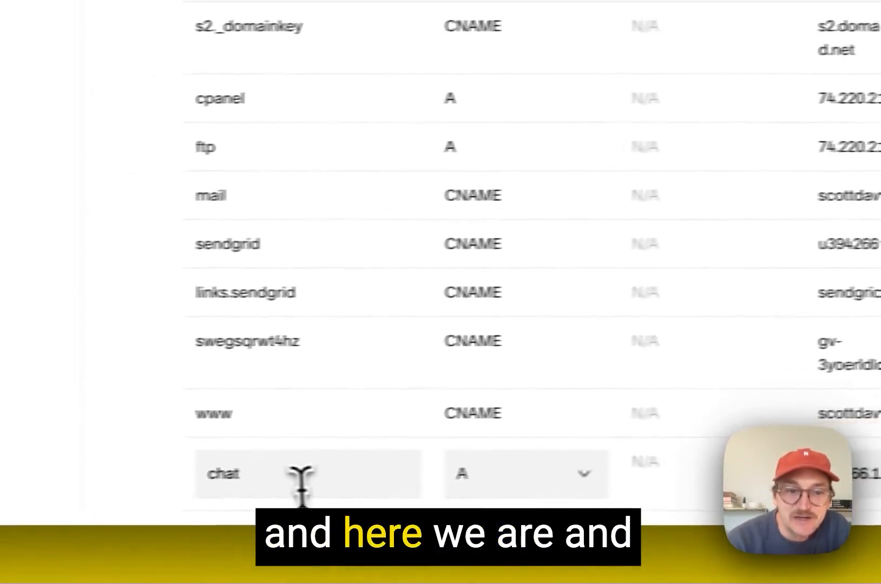
- Choose record type A for the chat host and check its data value against 34.66.11.176
click(297, 478)
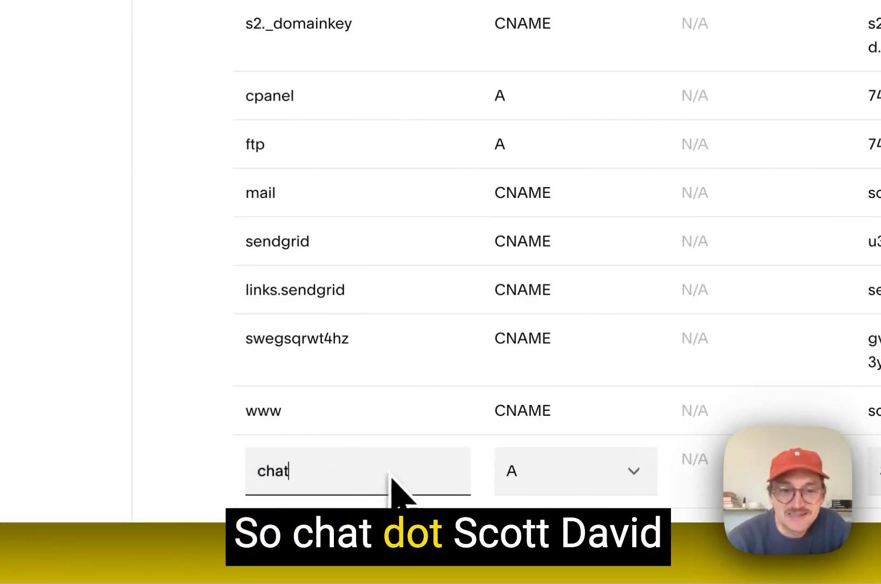
click(535, 473)
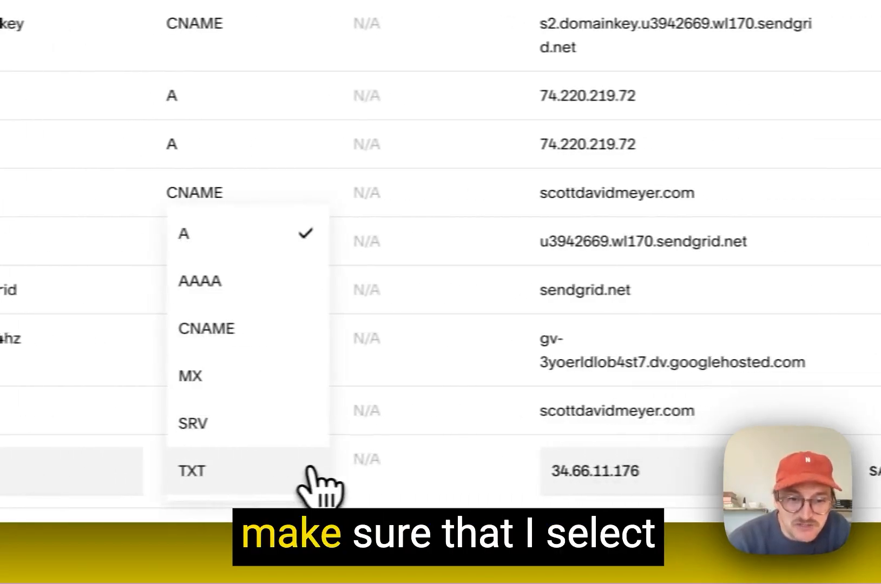
click(253, 252)
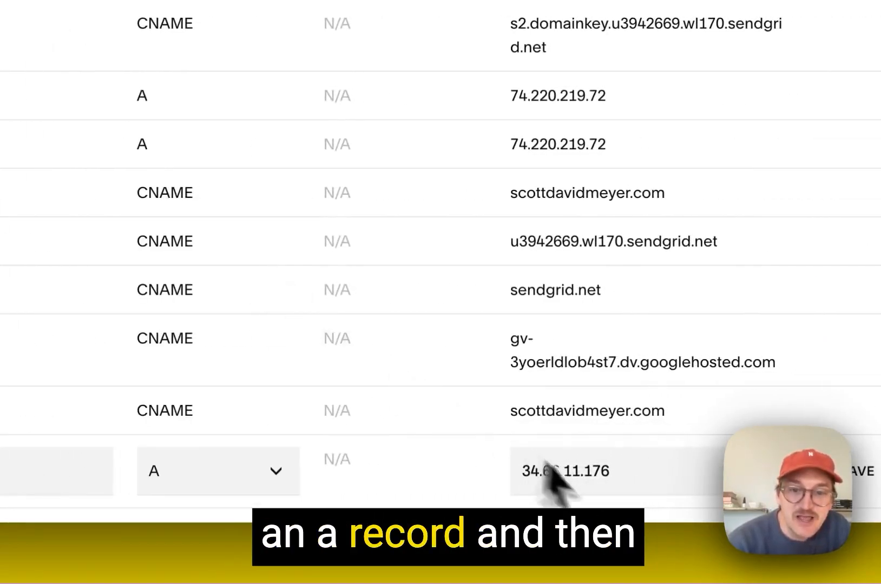
drag(649, 472, 522, 472)
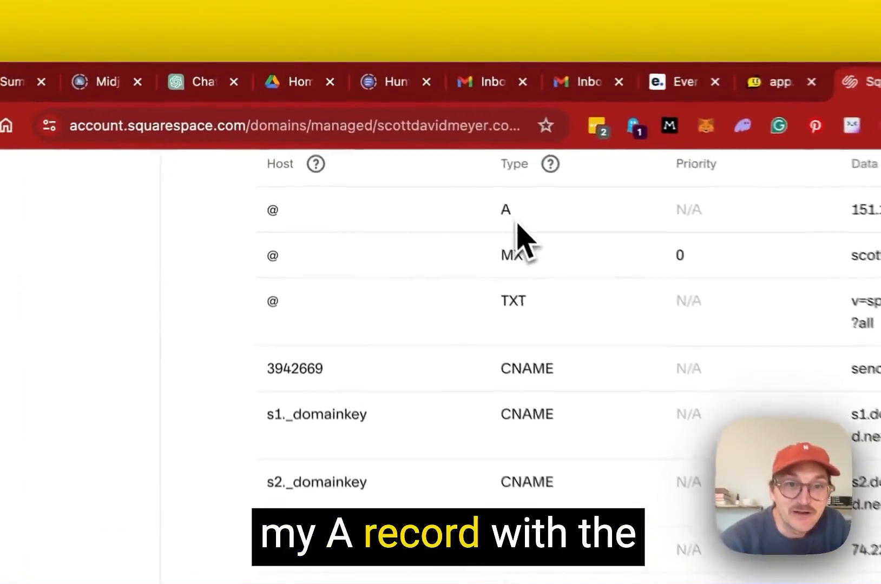
double_click(397, 142)
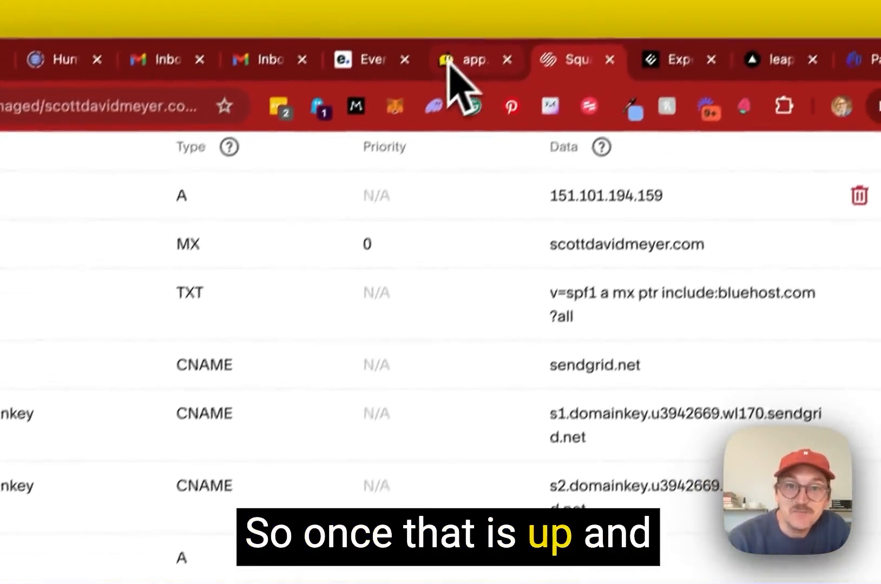
- Switch to the Experience Institute's 2024 leaps page and open its Meet Zeze link as a custom-domain example
click(448, 68)
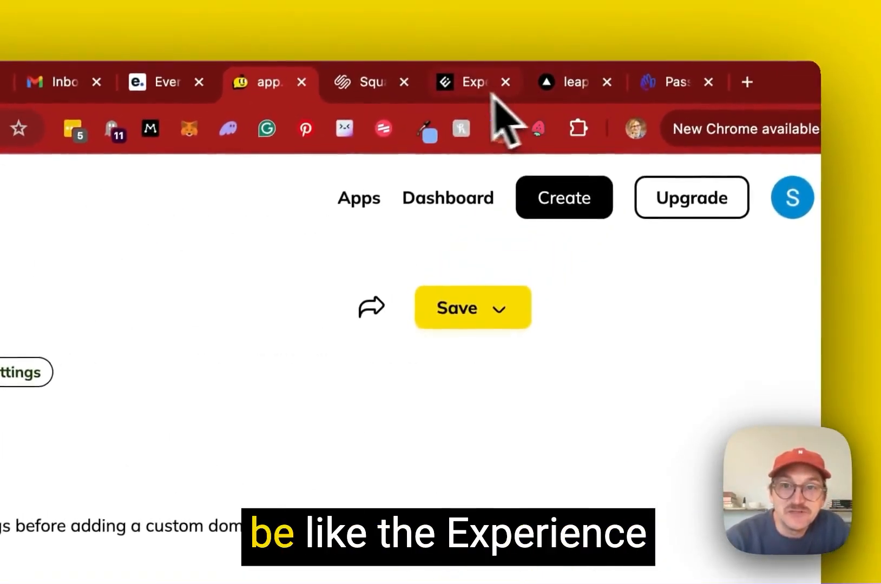
click(452, 89)
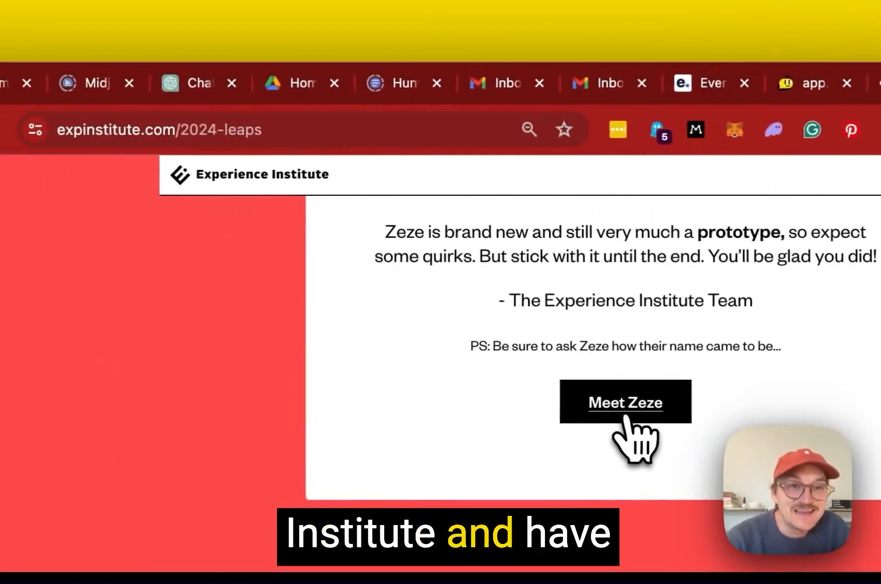
click(626, 416)
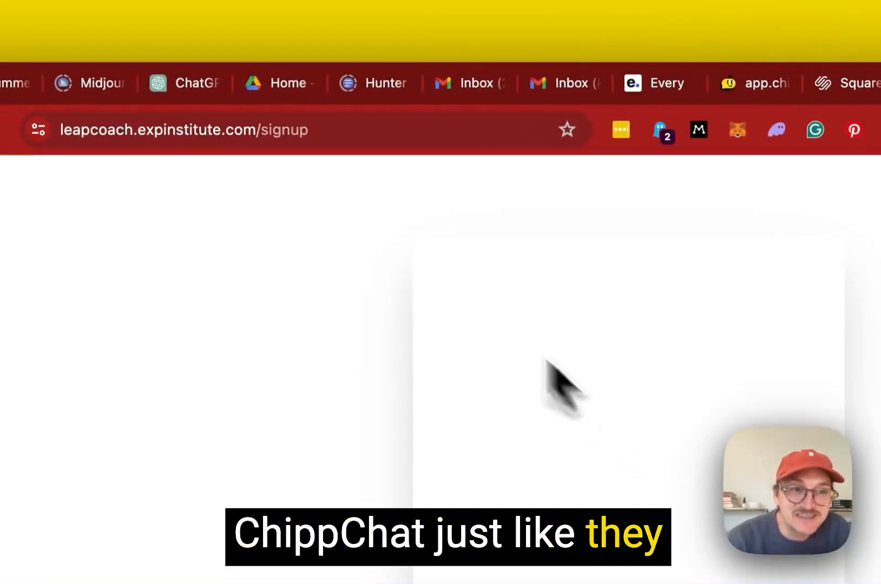